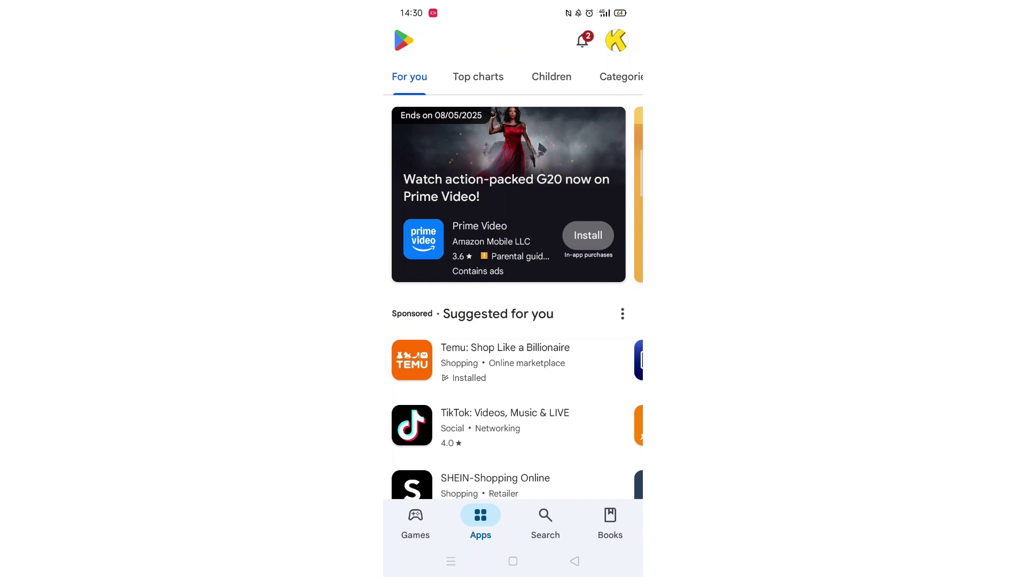
- Search the Play Store for "grok" to list the Grok app by xAI
{"action": "left_click", "coordinate": [545, 524]}
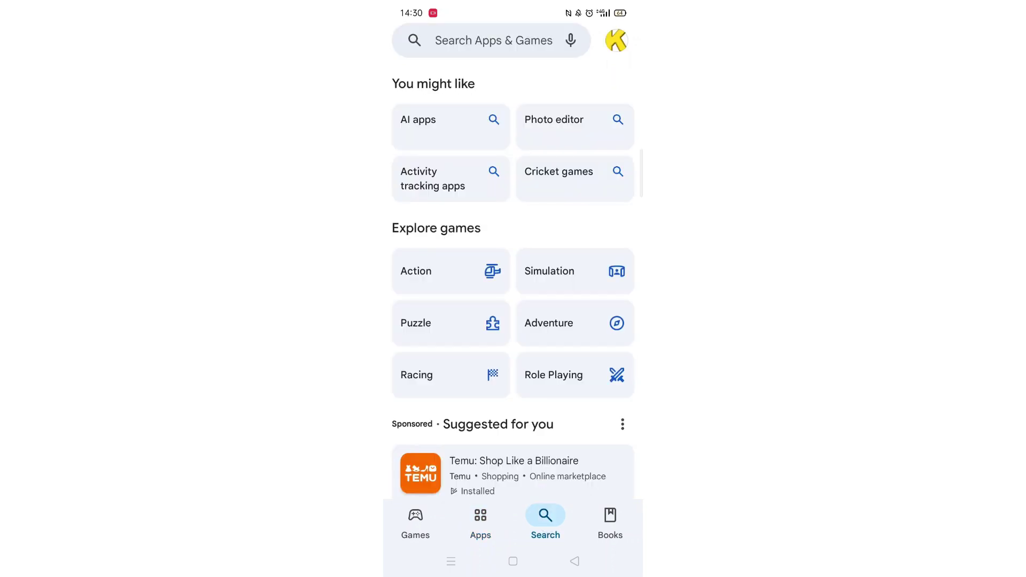
{"action": "left_click", "coordinate": [494, 40]}
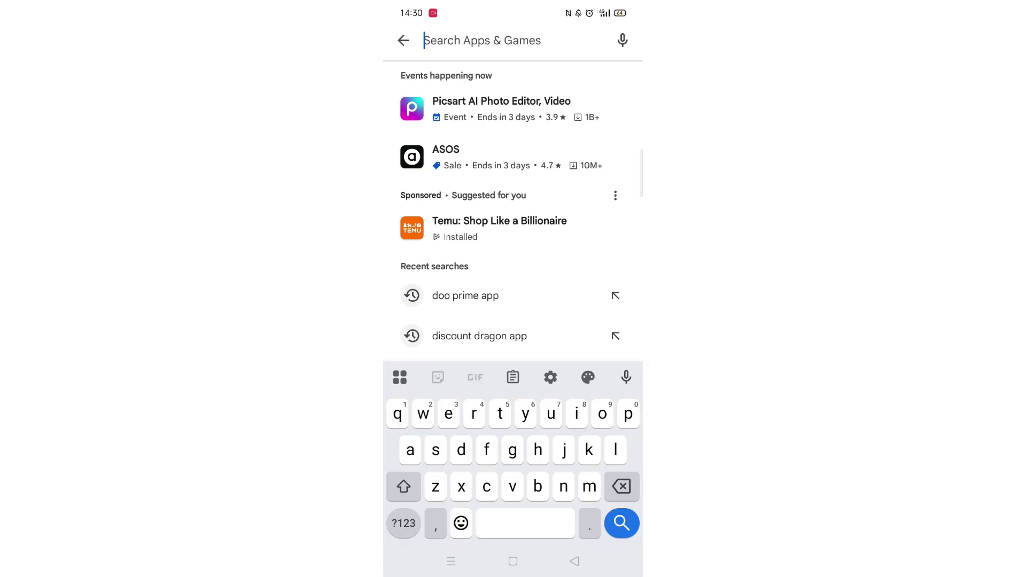
{"action": "type", "text": "grok"}
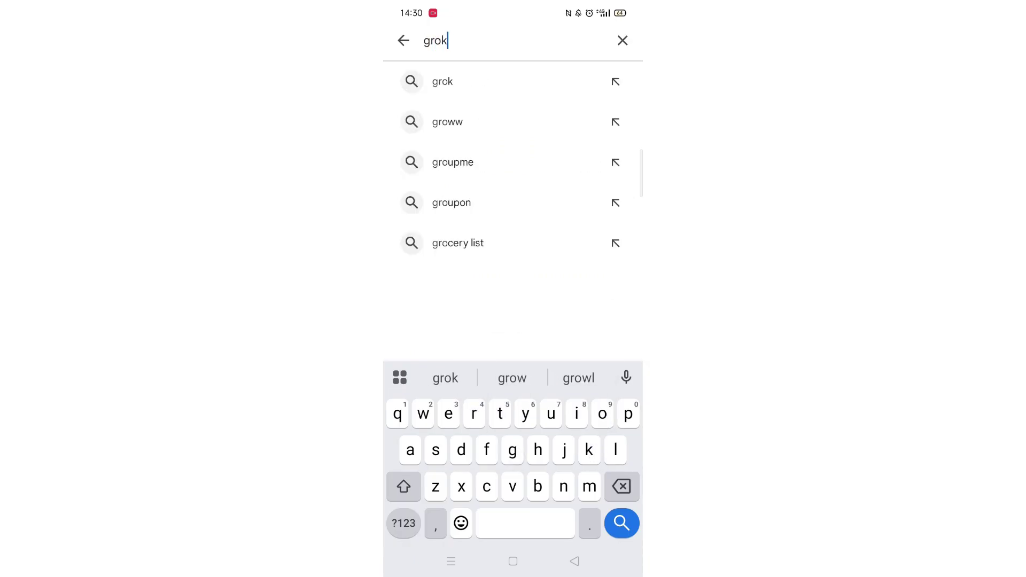
{"action": "left_click", "coordinate": [455, 82]}
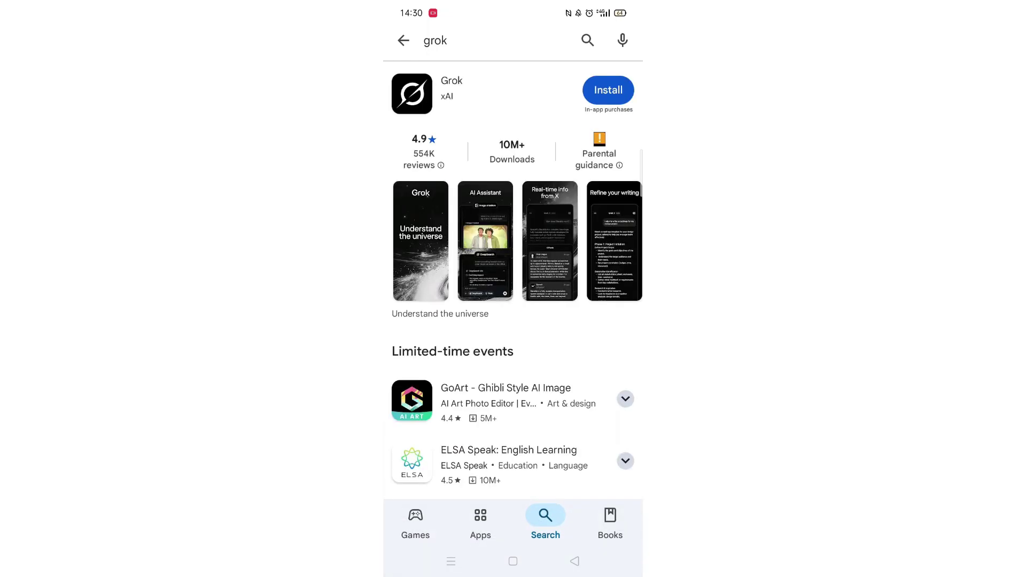
- Open the Grok by xAI app page from the search results
{"action": "left_click", "coordinate": [485, 90]}
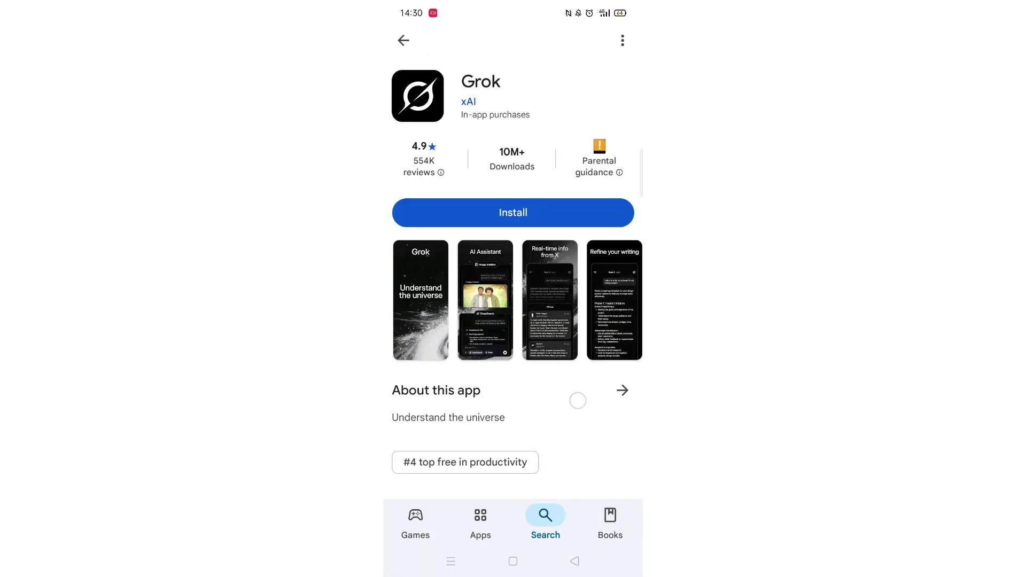
{"action": "scroll", "coordinate": [578, 401], "scroll_direction": "down", "scroll_amount": 5}
{"action": "scroll", "coordinate": [588, 294], "scroll_direction": "down", "scroll_amount": 5}
{"action": "scroll", "coordinate": [588, 294], "scroll_direction": "down", "scroll_amount": 5}
{"action": "scroll", "coordinate": [588, 294], "scroll_direction": "down", "scroll_amount": 5}
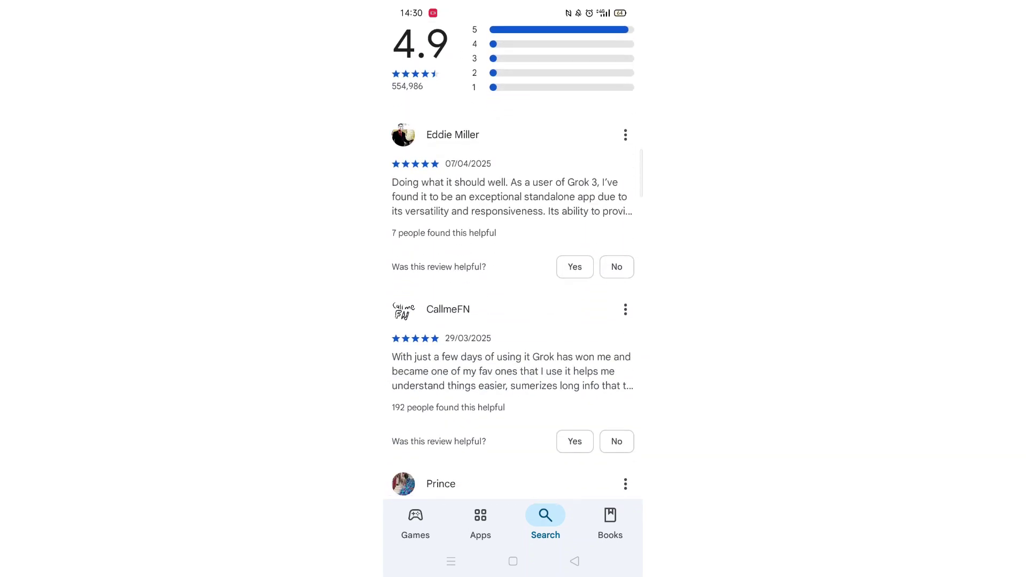
{"action": "scroll", "coordinate": [588, 295], "scroll_direction": "down", "scroll_amount": 5}
{"action": "scroll", "coordinate": [588, 295], "scroll_direction": "down", "scroll_amount": 4}
{"action": "scroll", "coordinate": [588, 295], "scroll_direction": "down", "scroll_amount": 3}
{"action": "scroll", "coordinate": [588, 321], "scroll_direction": "up", "scroll_amount": 6}
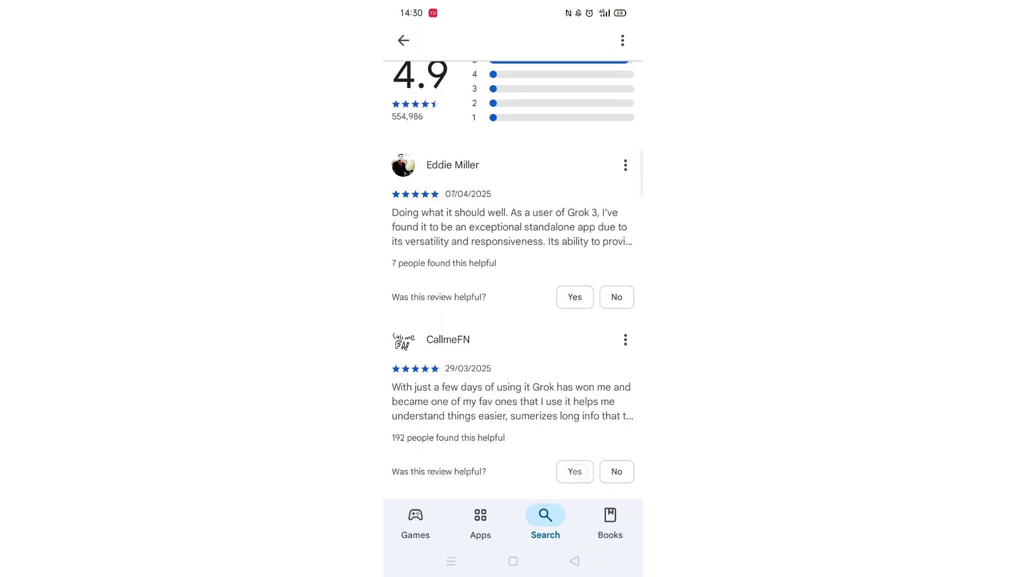
{"action": "scroll", "coordinate": [556, 476], "scroll_direction": "up", "scroll_amount": 8}
{"action": "scroll", "coordinate": [556, 321], "scroll_direction": "up", "scroll_amount": 8}
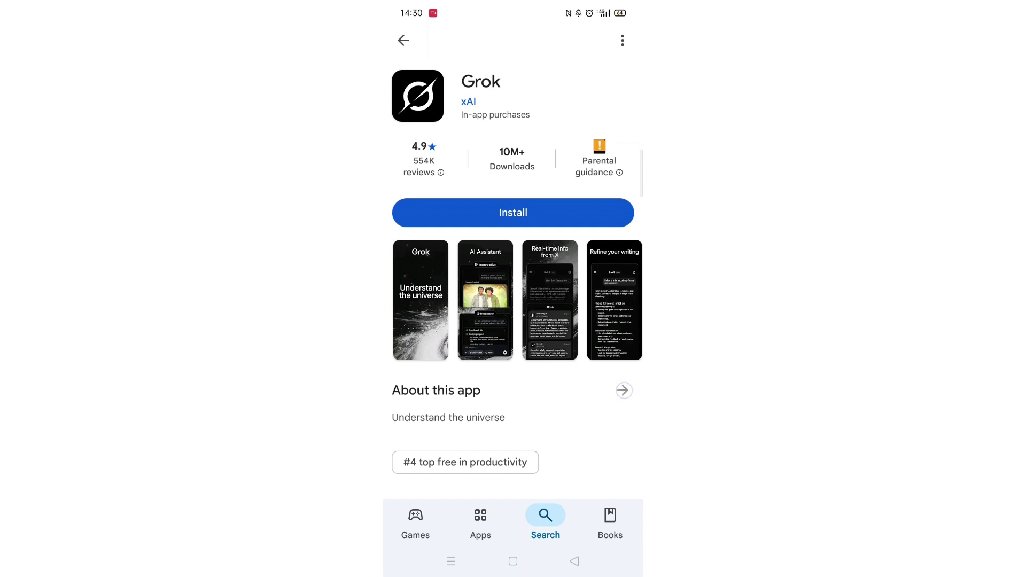
{"action": "left_click", "coordinate": [623, 391]}
{"action": "scroll", "coordinate": [514, 321], "scroll_direction": "down", "scroll_amount": 4}
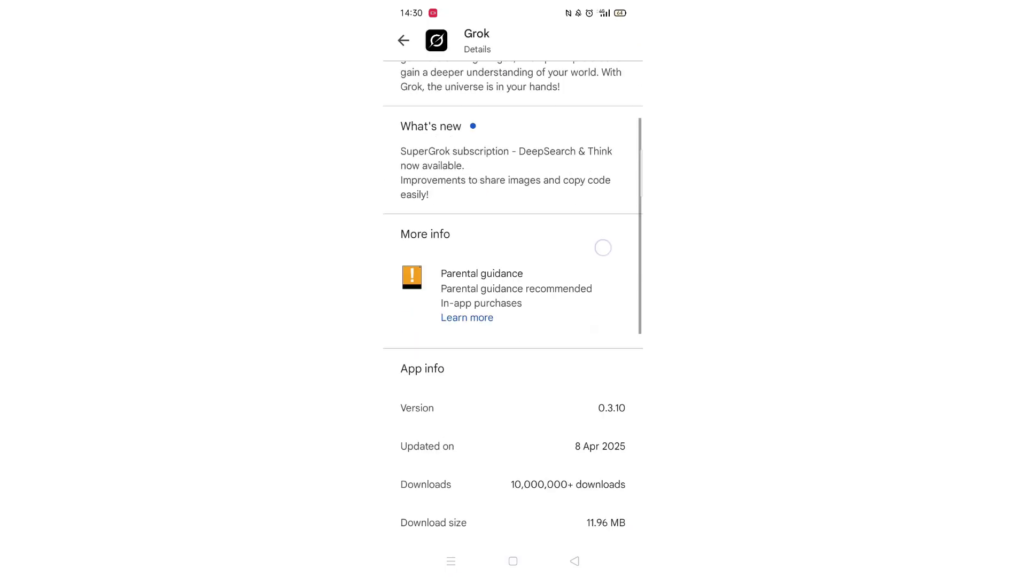
{"action": "scroll", "coordinate": [514, 321], "scroll_direction": "down", "scroll_amount": 8}
{"action": "left_click", "coordinate": [617, 323]}
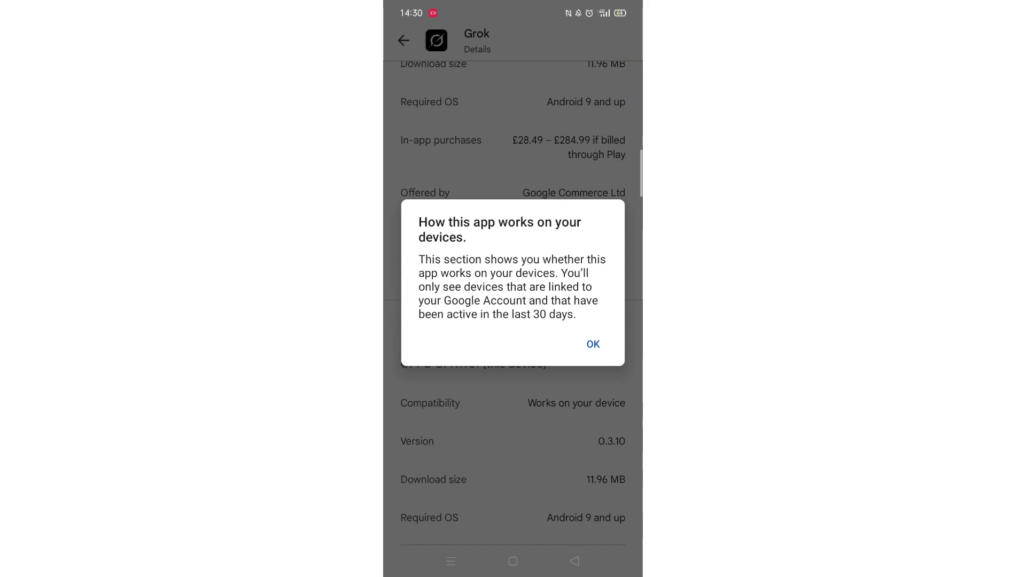
{"action": "left_click", "coordinate": [593, 344]}
{"action": "left_click", "coordinate": [403, 41]}
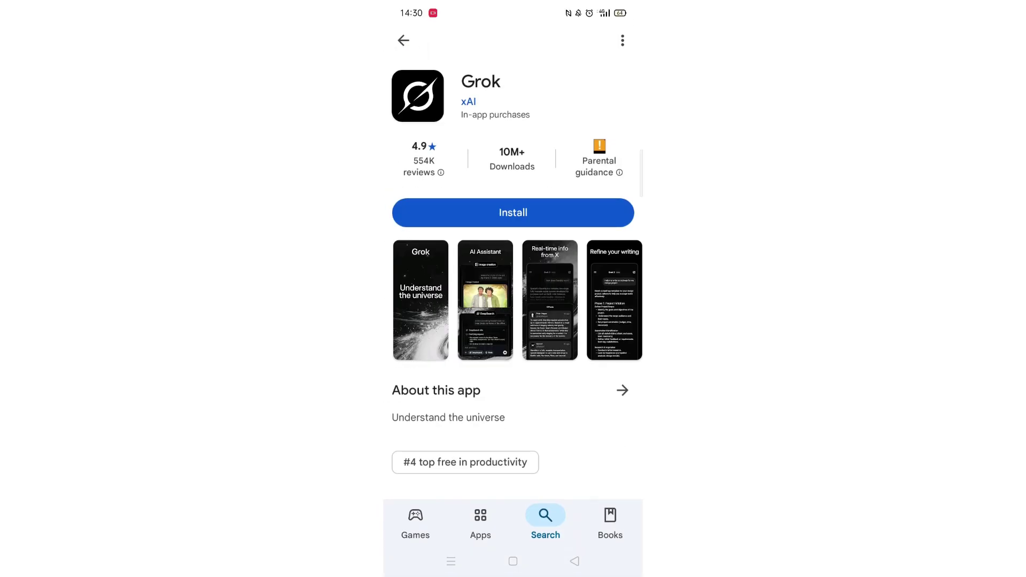
- Install Grok by xAI and open it once installation completes
{"action": "left_click", "coordinate": [514, 213]}
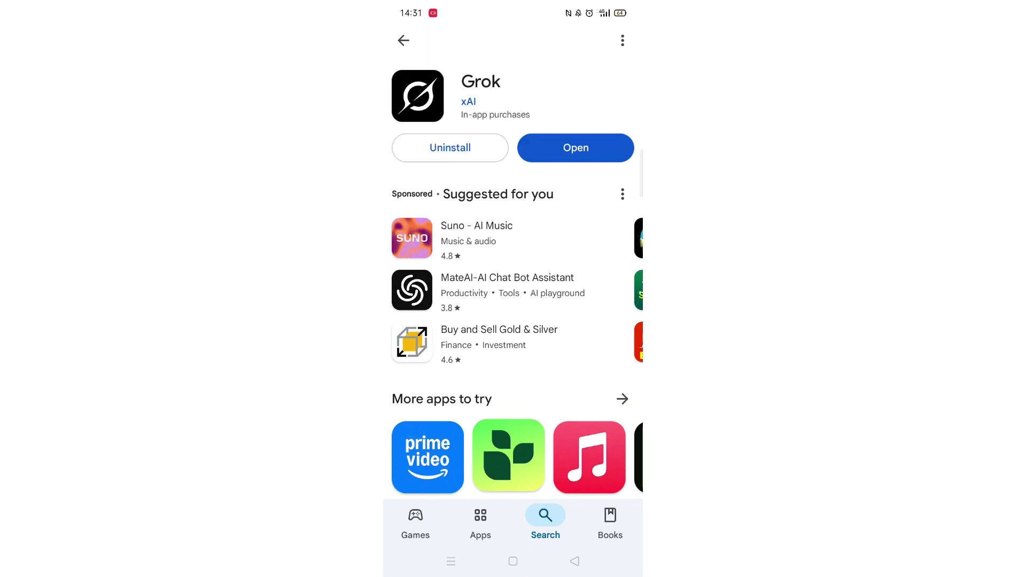
{"action": "left_click", "coordinate": [576, 147]}
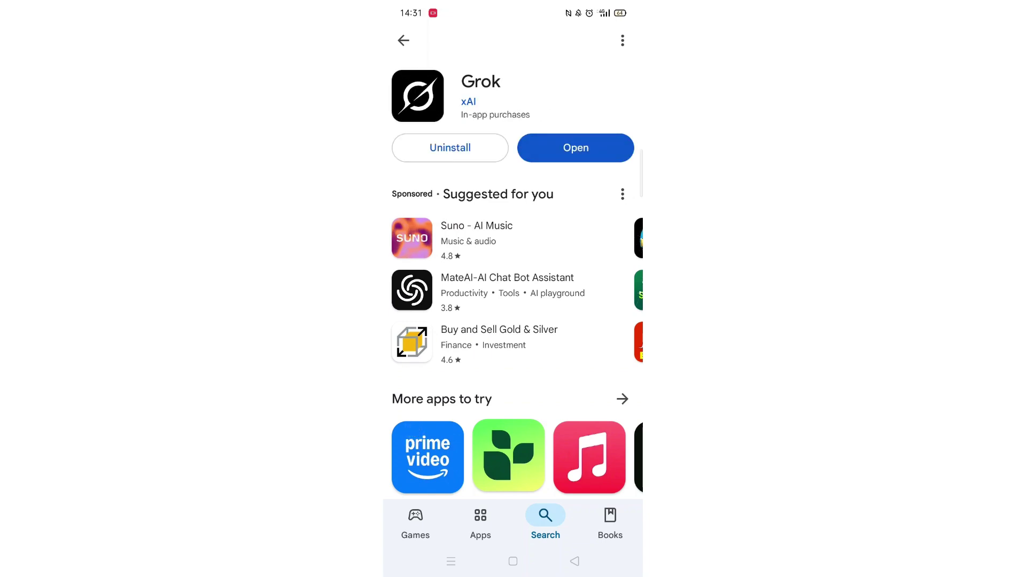